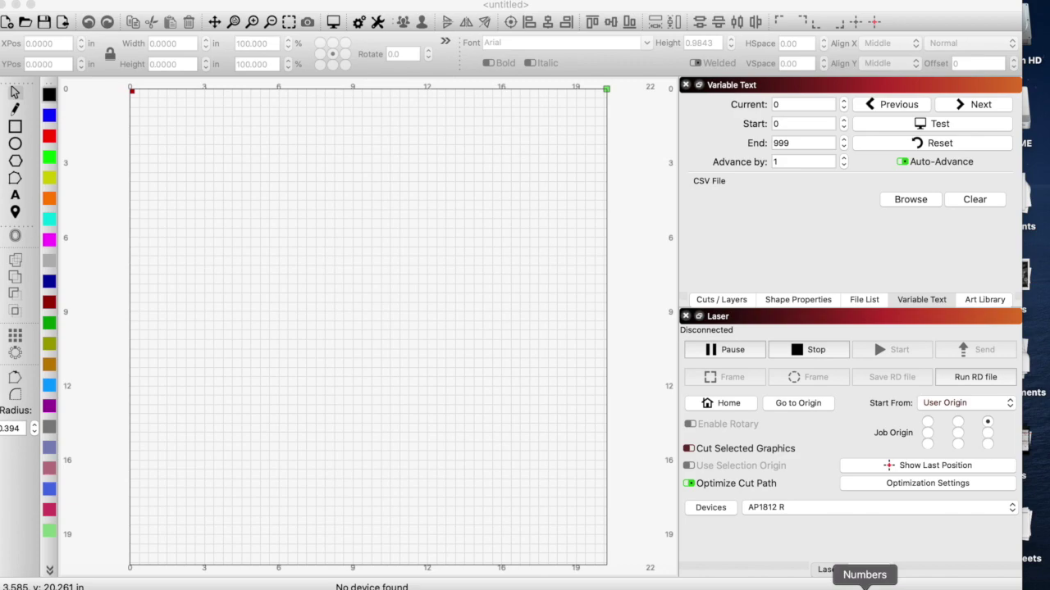
- Review the name list spreadsheet, then add a %0 text object near the canvas's upper left
click(865, 586)
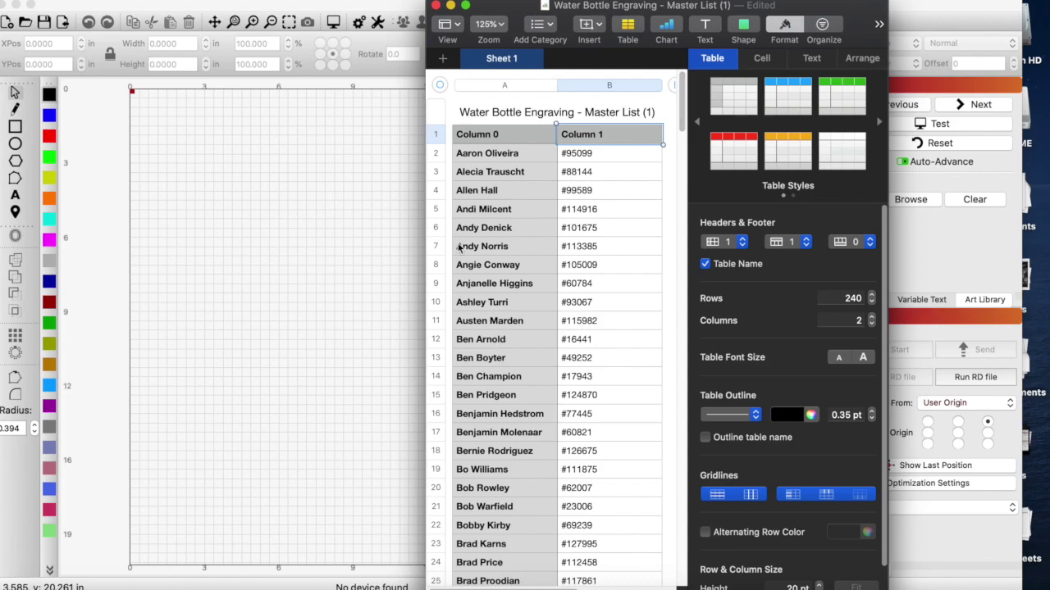
click(451, 5)
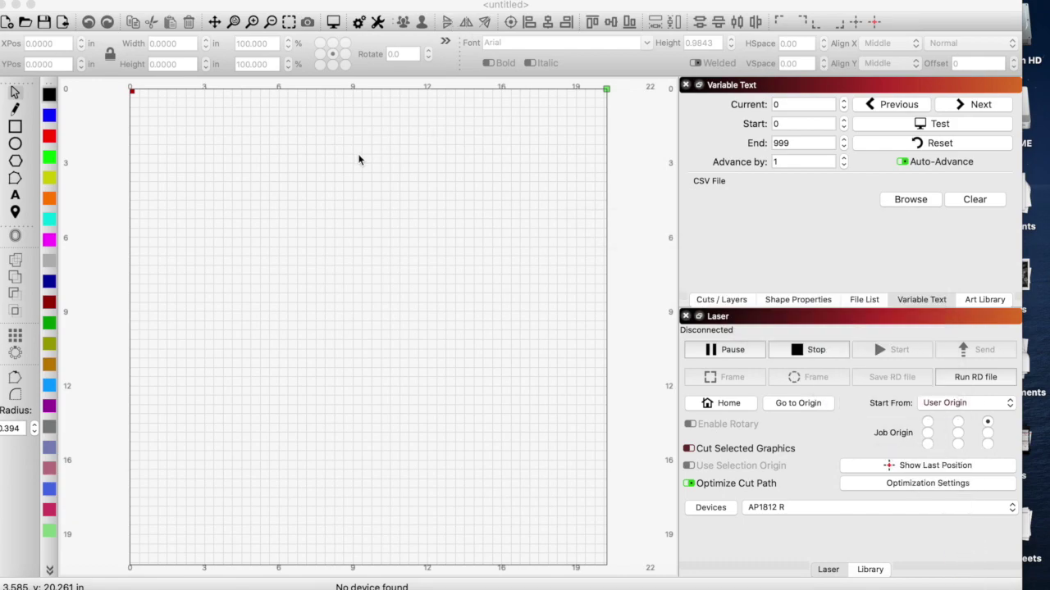
click(15, 196)
click(298, 205)
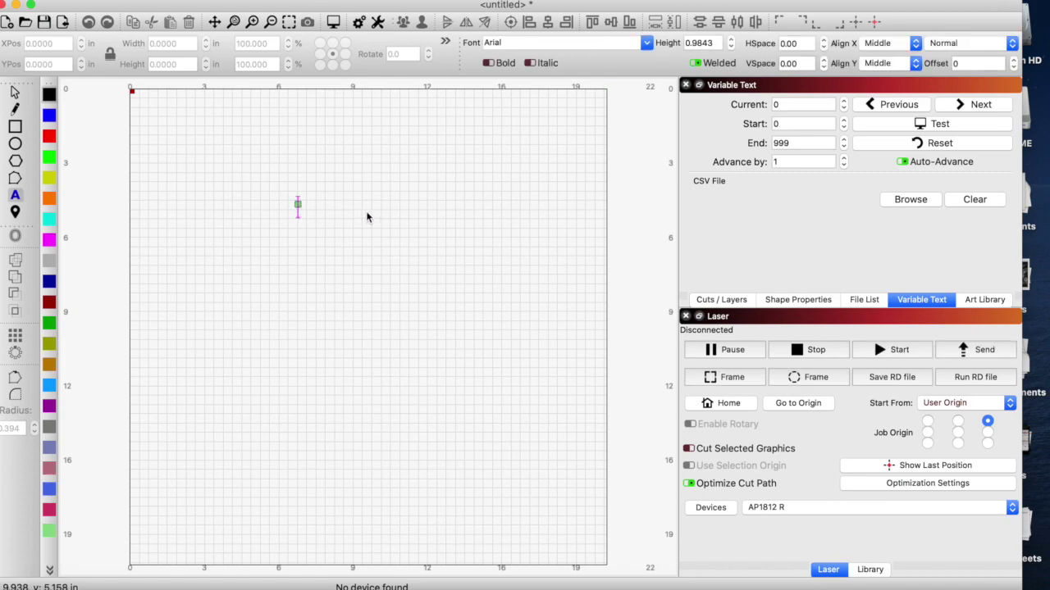
text(%)
key(BackSpace)
text(0)
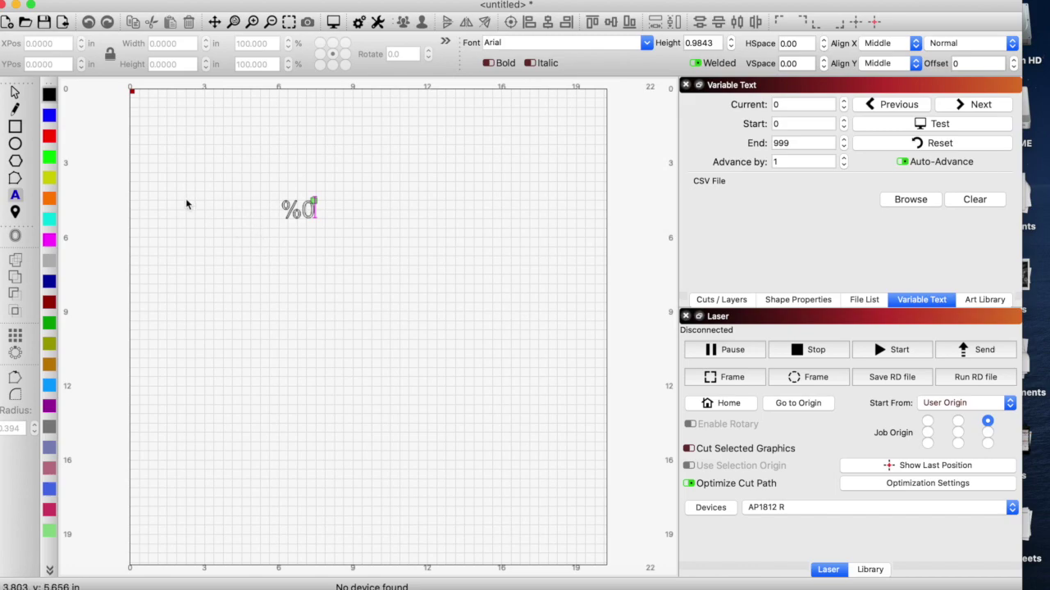
- Add a %1 text object below %0 and check the name list again
click(278, 249)
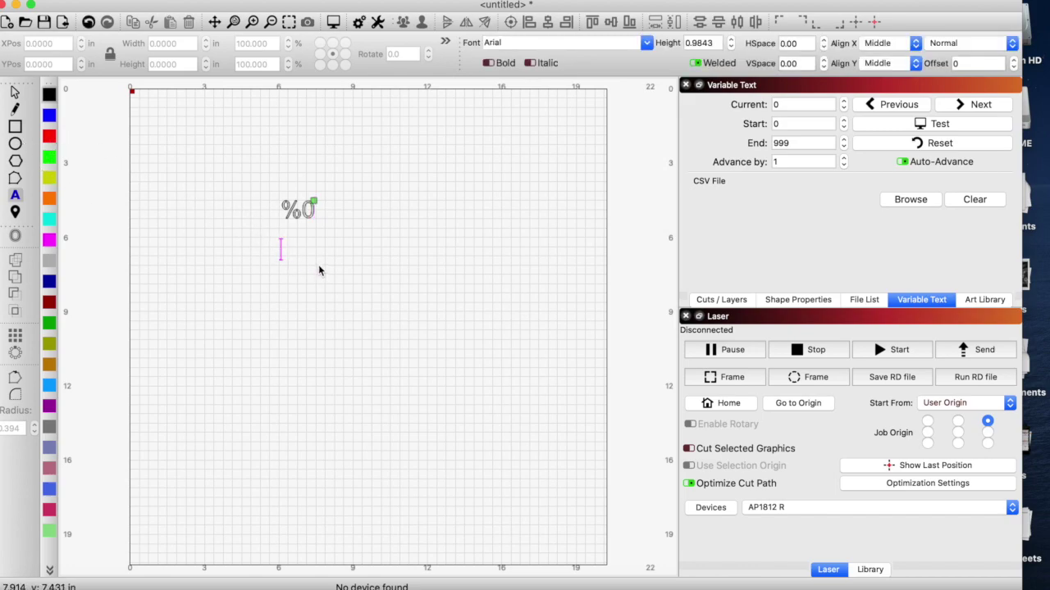
text(%1)
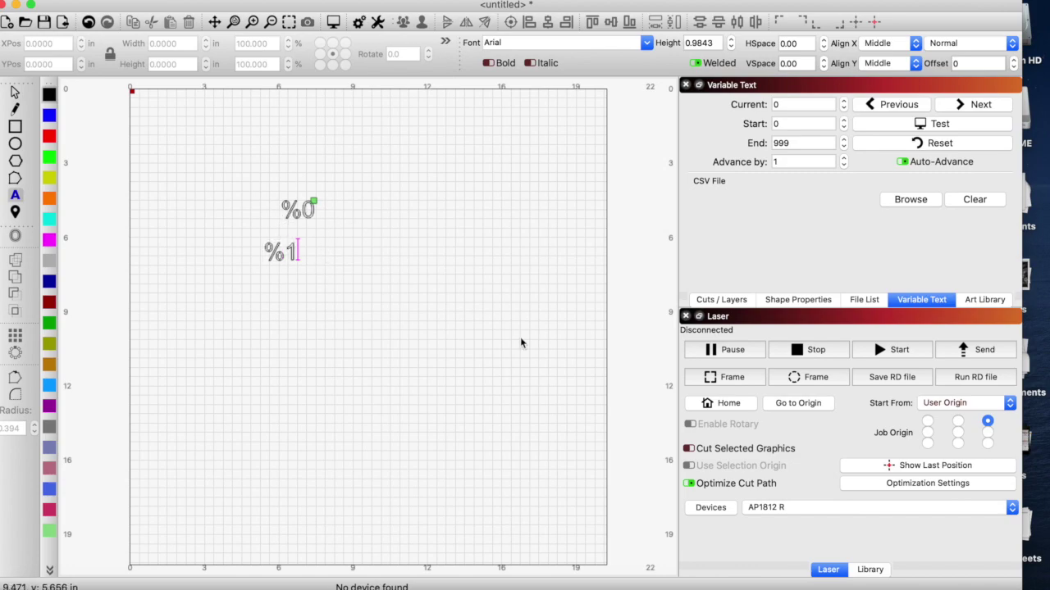
click(830, 586)
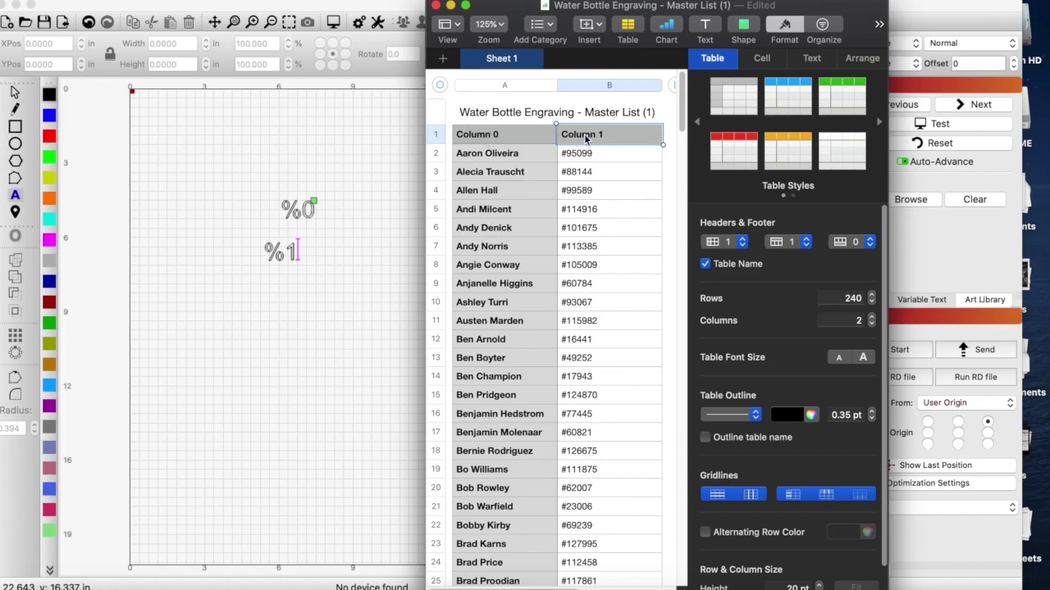
click(452, 7)
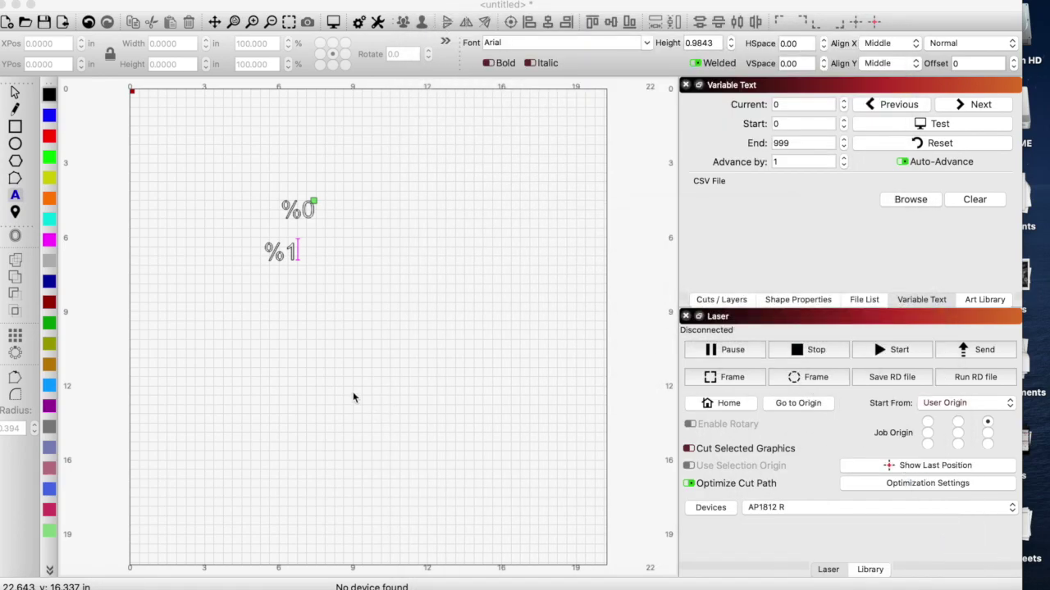
- Link 'Water Bottle Engraving - Master List (1).csv' from Downloads as the variable text source
click(913, 202)
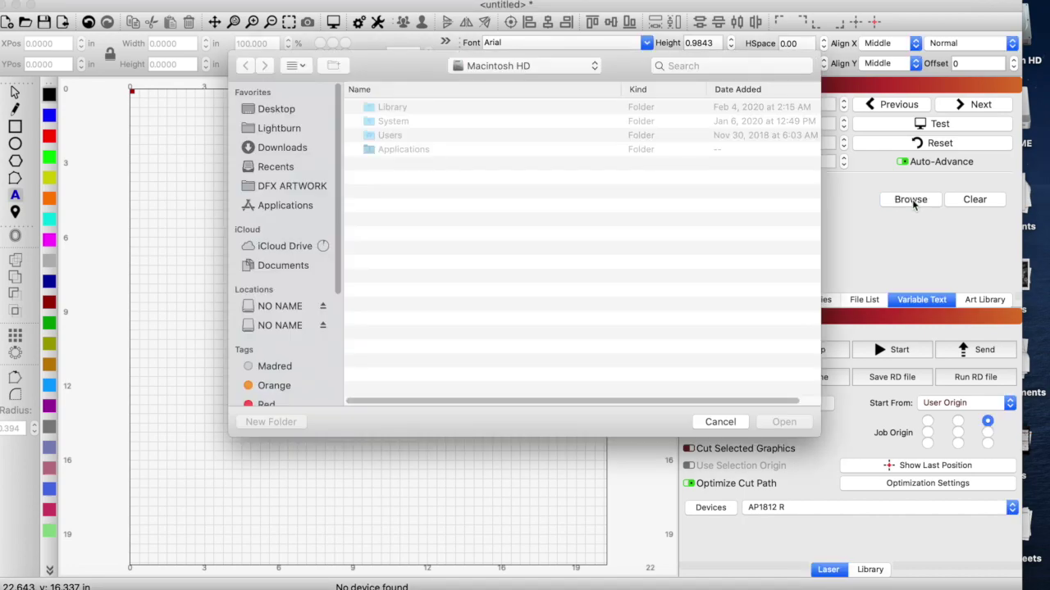
click(279, 147)
click(709, 70)
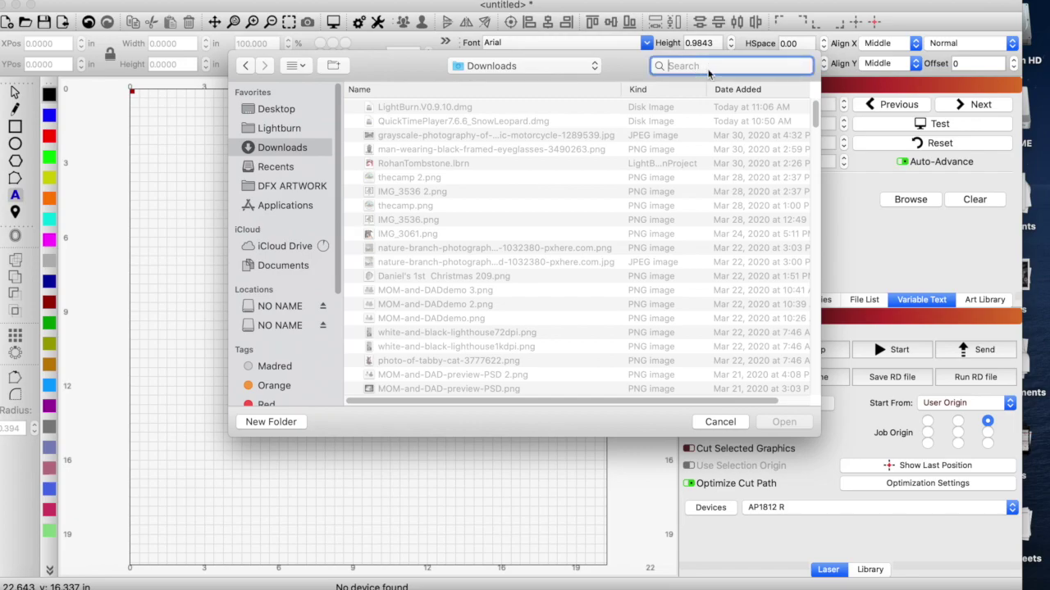
text(csv)
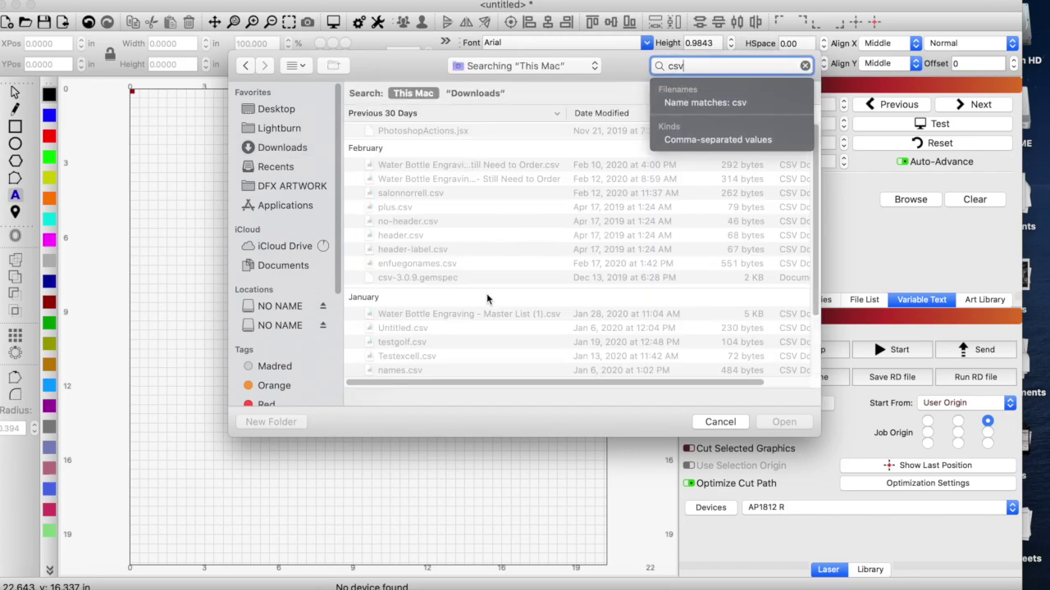
click(488, 318)
click(487, 318)
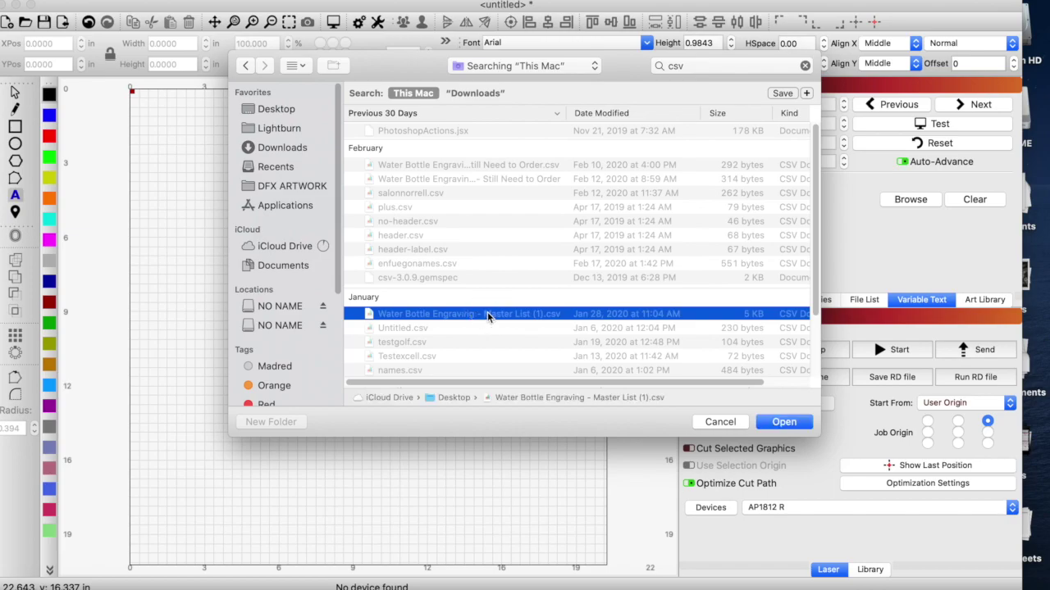
click(775, 423)
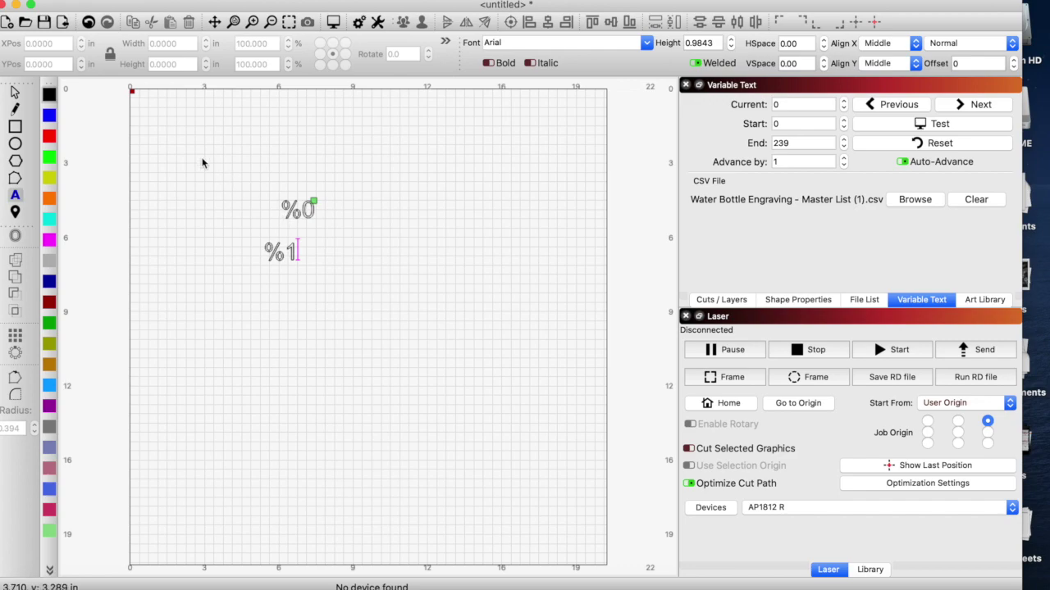
- Switch both the %0 and %1 text objects to Merge/CSV text mode
click(15, 92)
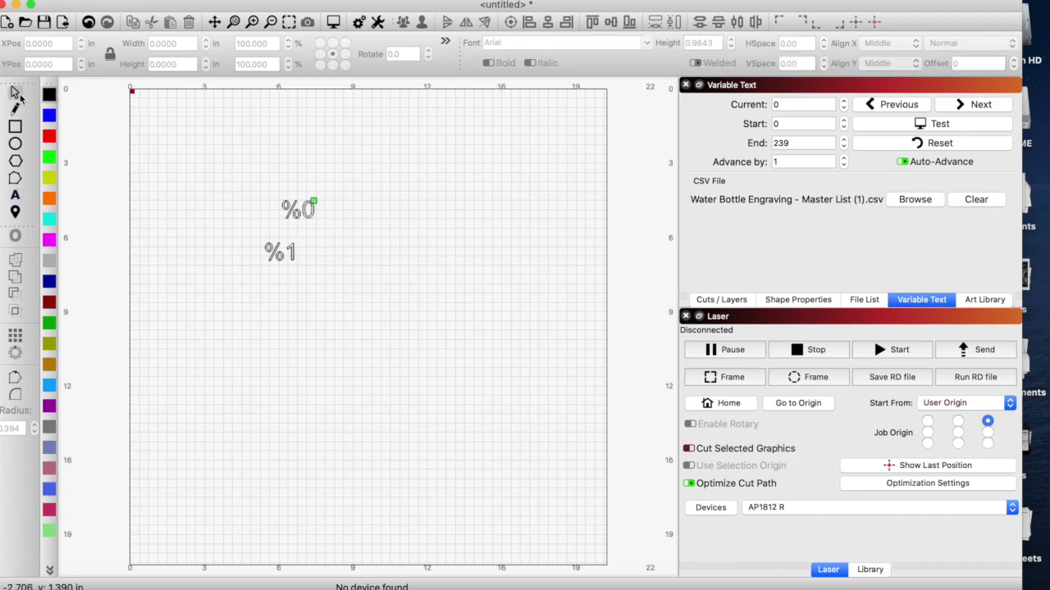
click(300, 212)
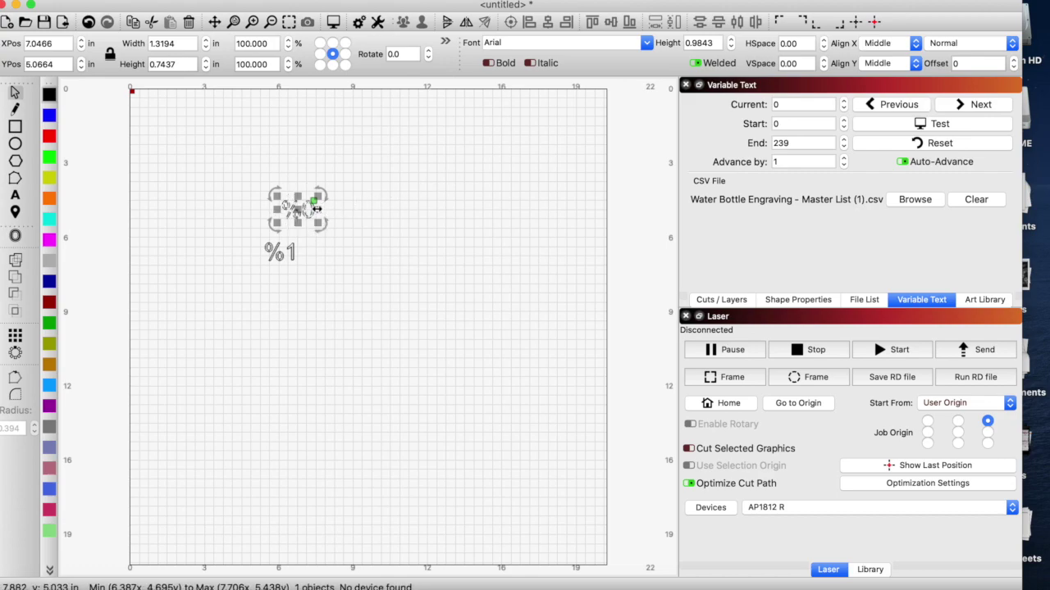
click(1012, 44)
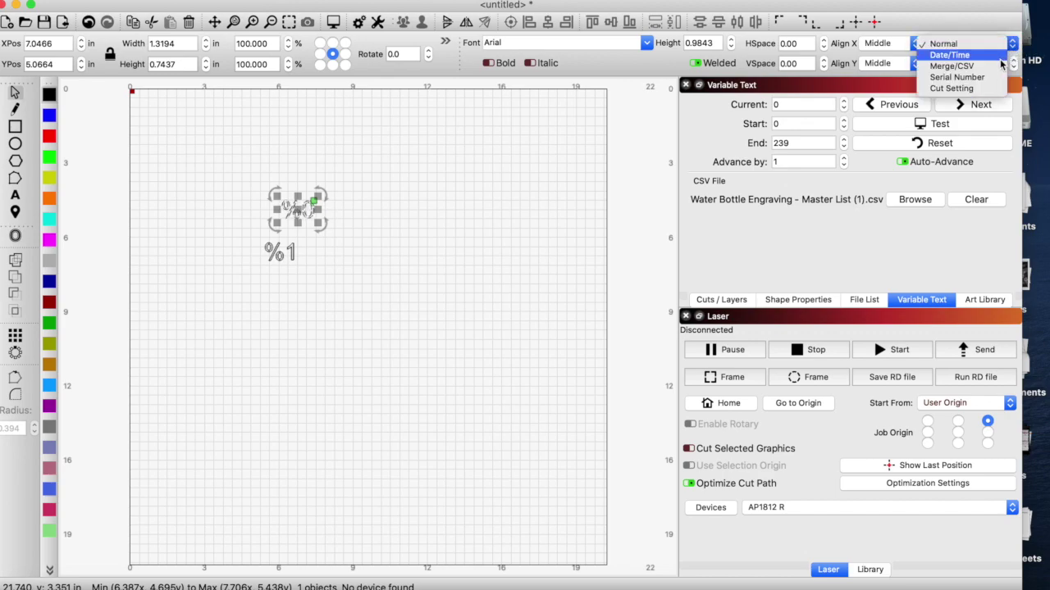
click(986, 69)
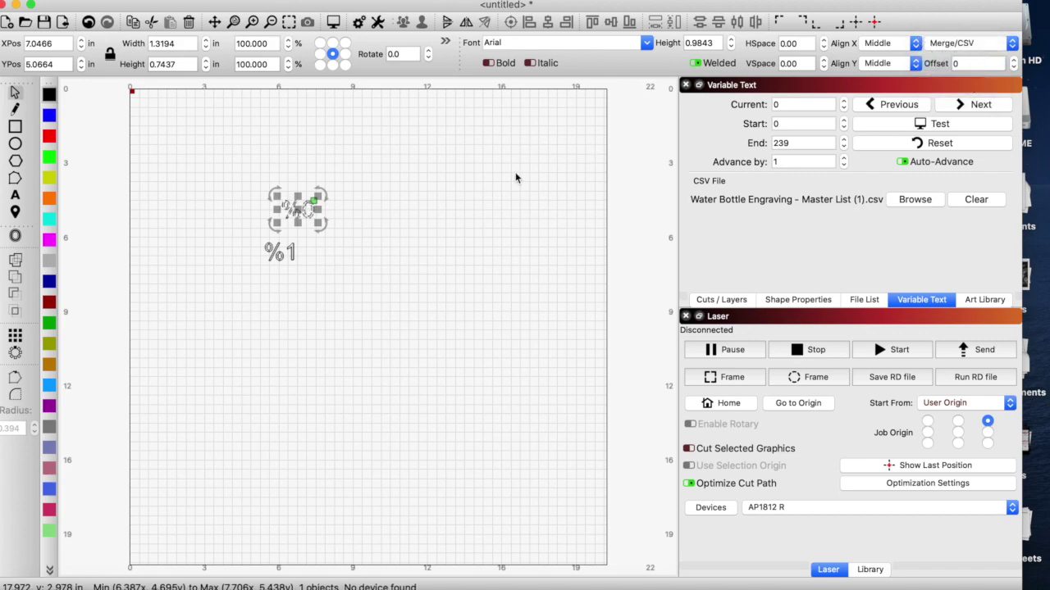
click(279, 252)
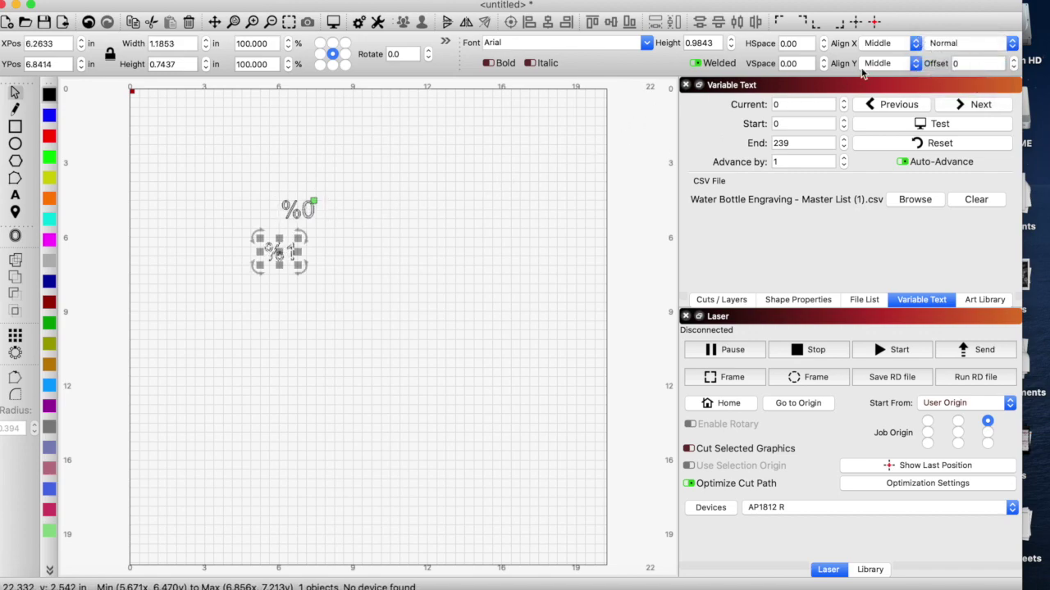
click(1008, 45)
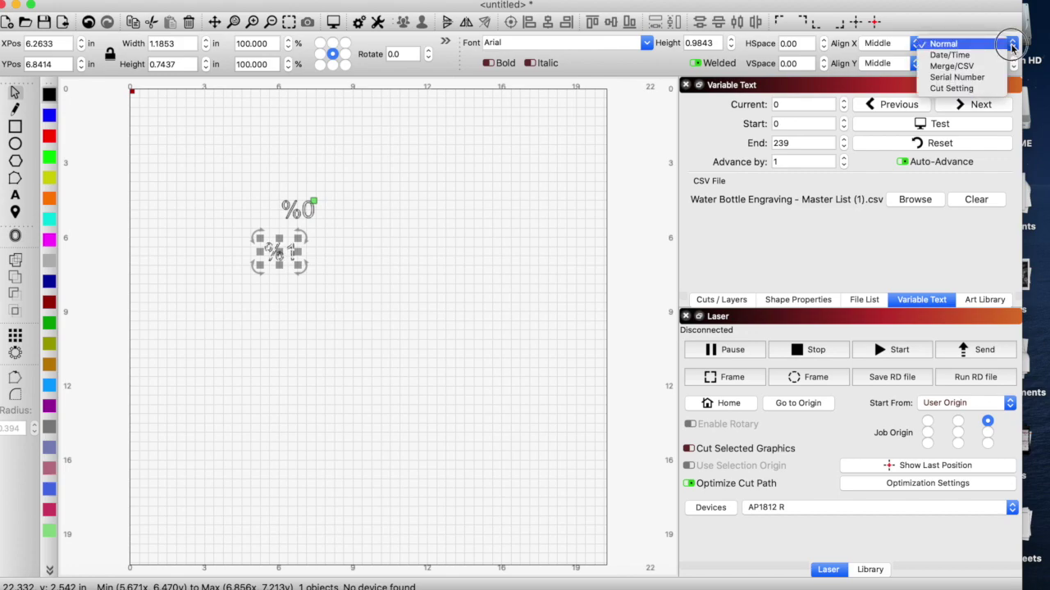
click(984, 65)
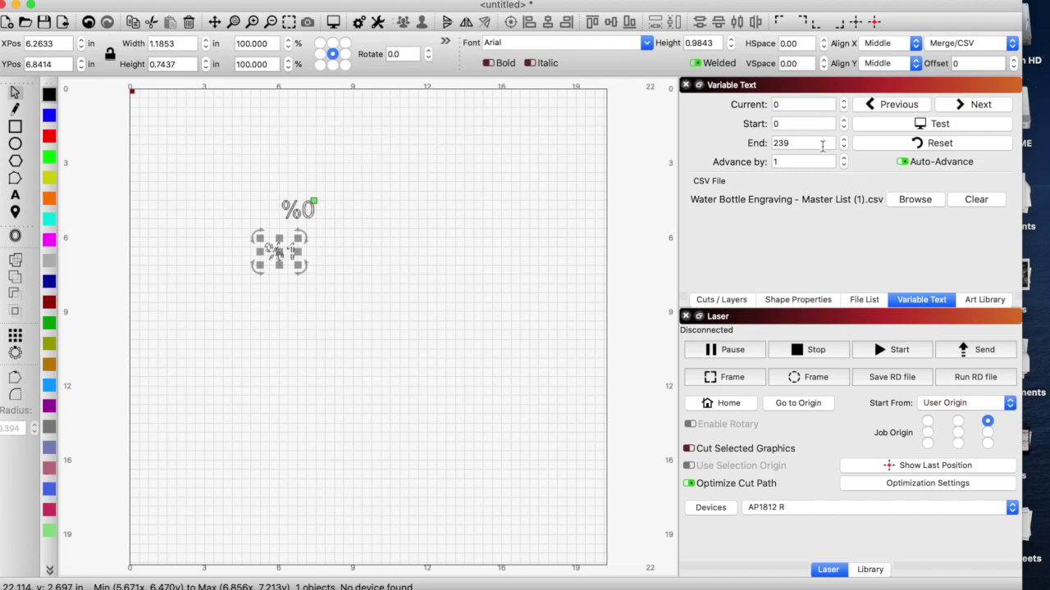
- Left-align the %0 and %1 text objects with each other
drag(227, 171, 412, 326)
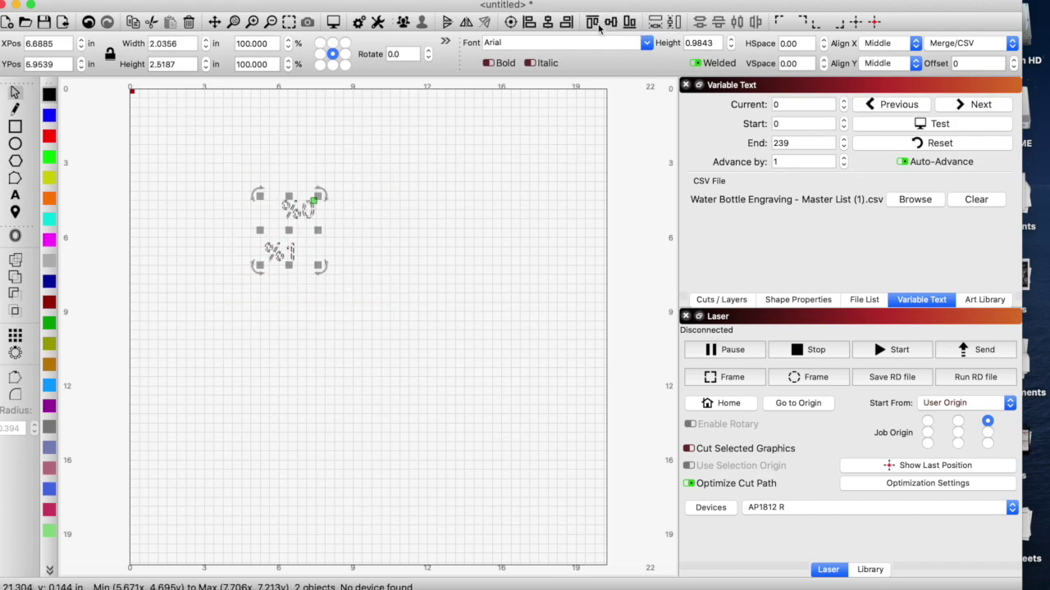
click(549, 23)
click(484, 286)
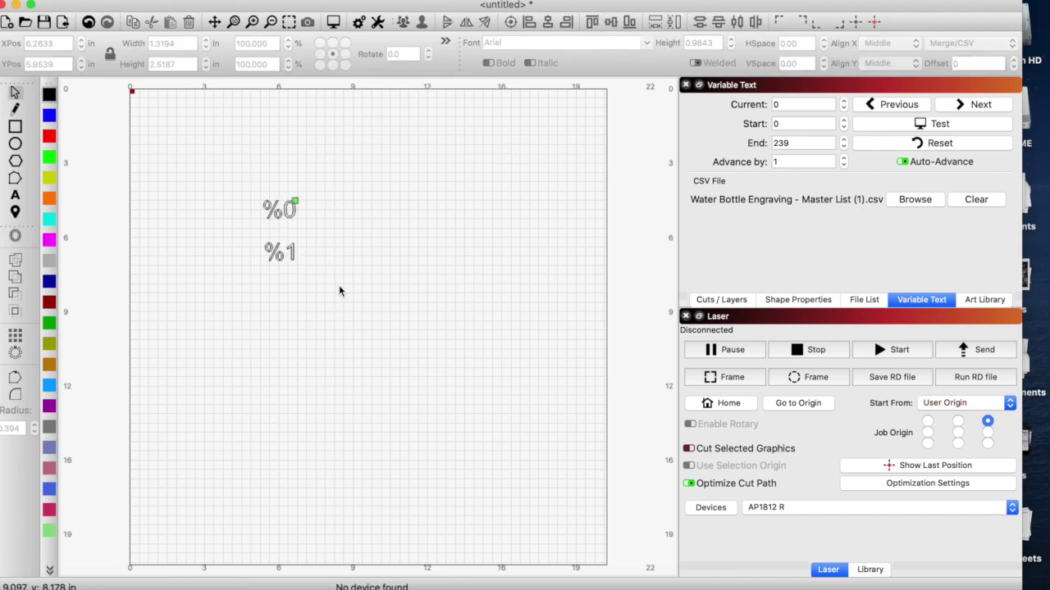
- Set Current and Start records to 1 and test-preview the first CSV record
click(844, 104)
click(843, 119)
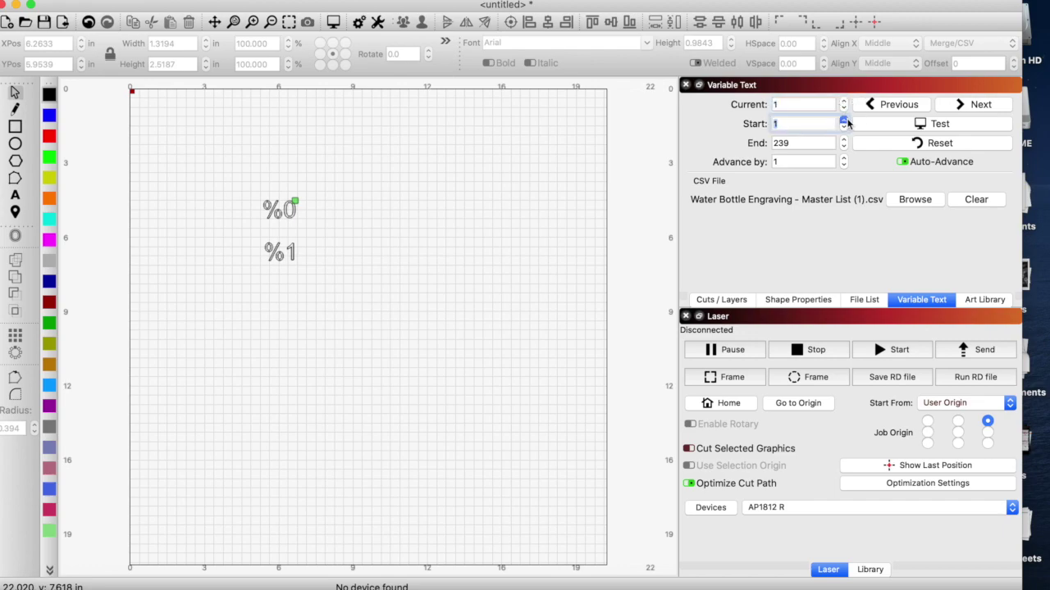
click(925, 123)
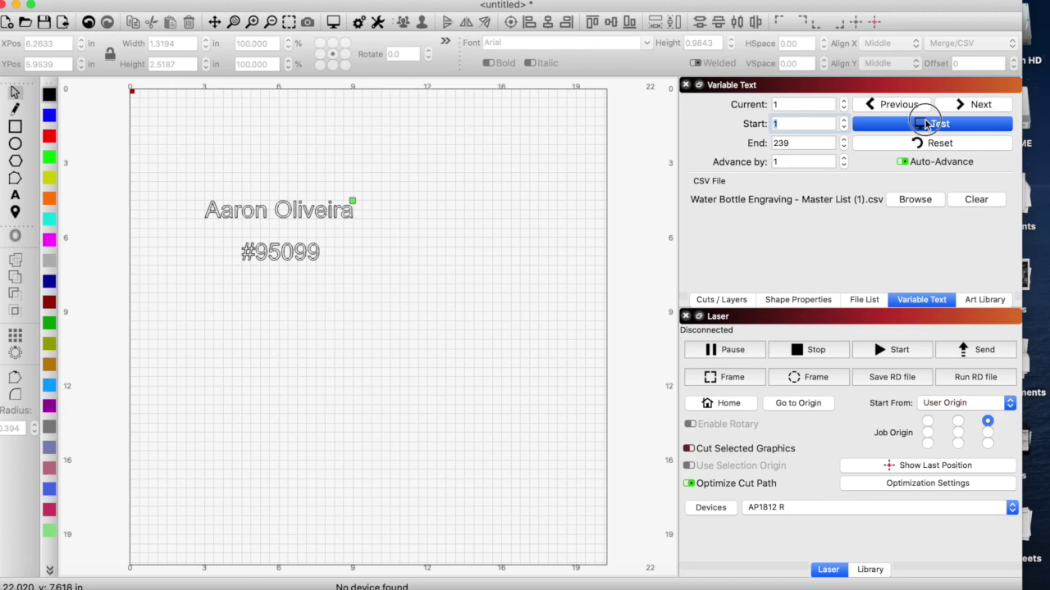
click(925, 124)
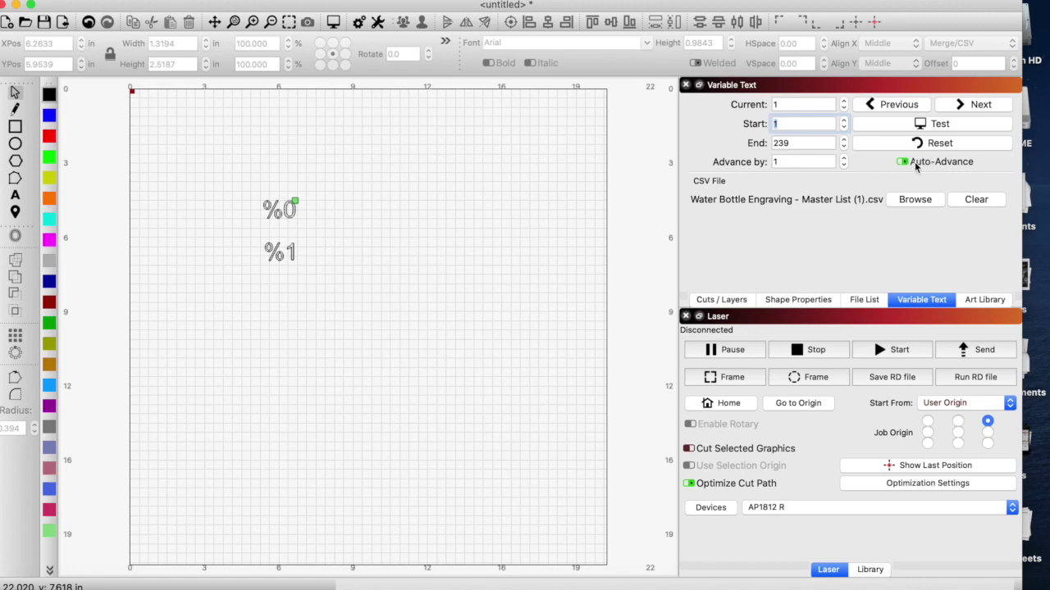
- Preview the second CSV entry, then advance the current record to 3
click(982, 106)
click(920, 127)
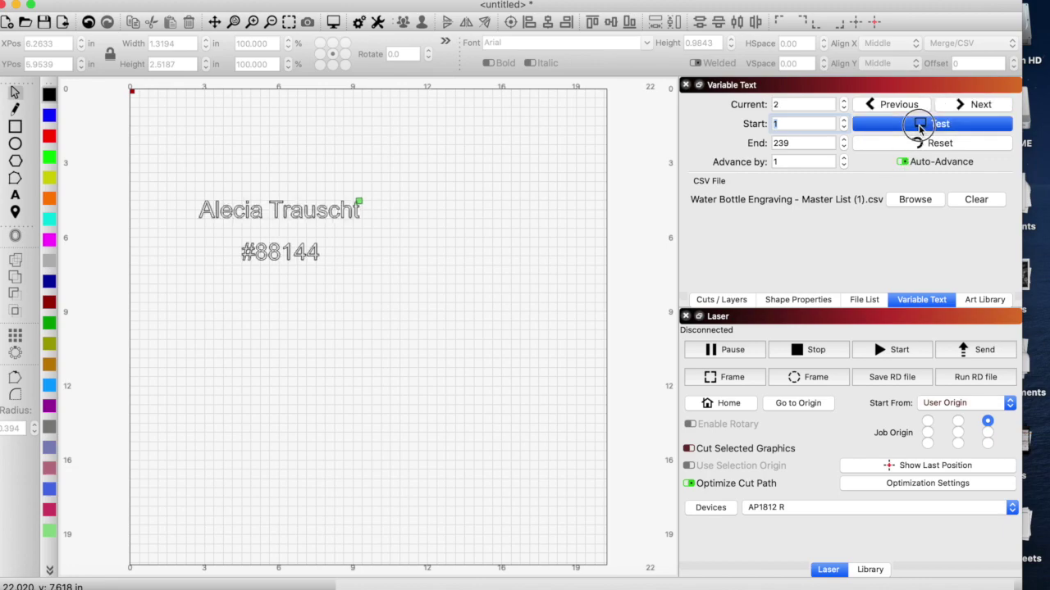
click(978, 105)
click(968, 124)
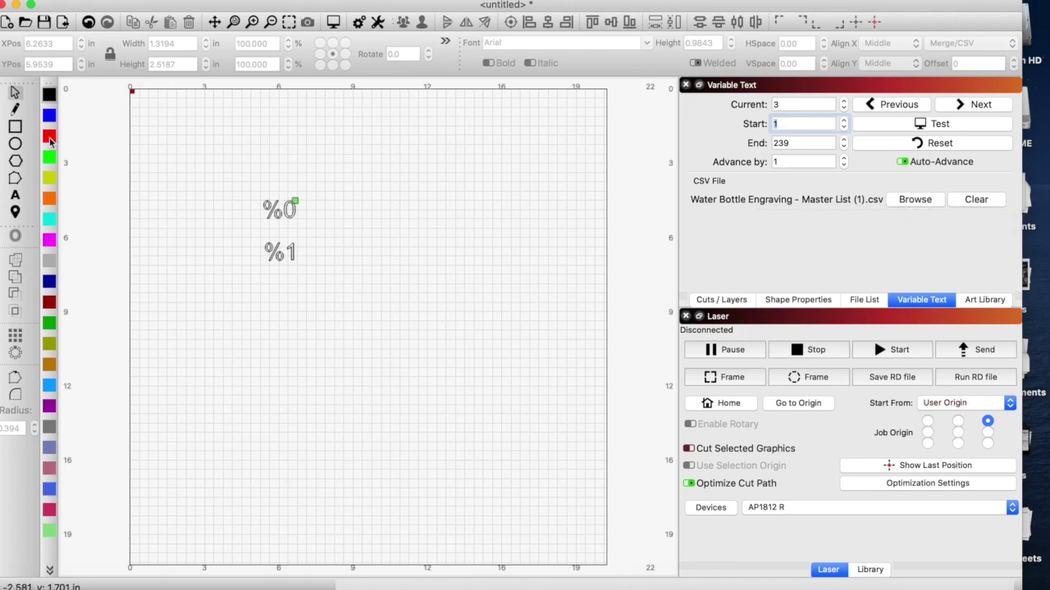
- Draw a rectangle around the %0 and %1 text lines
click(15, 126)
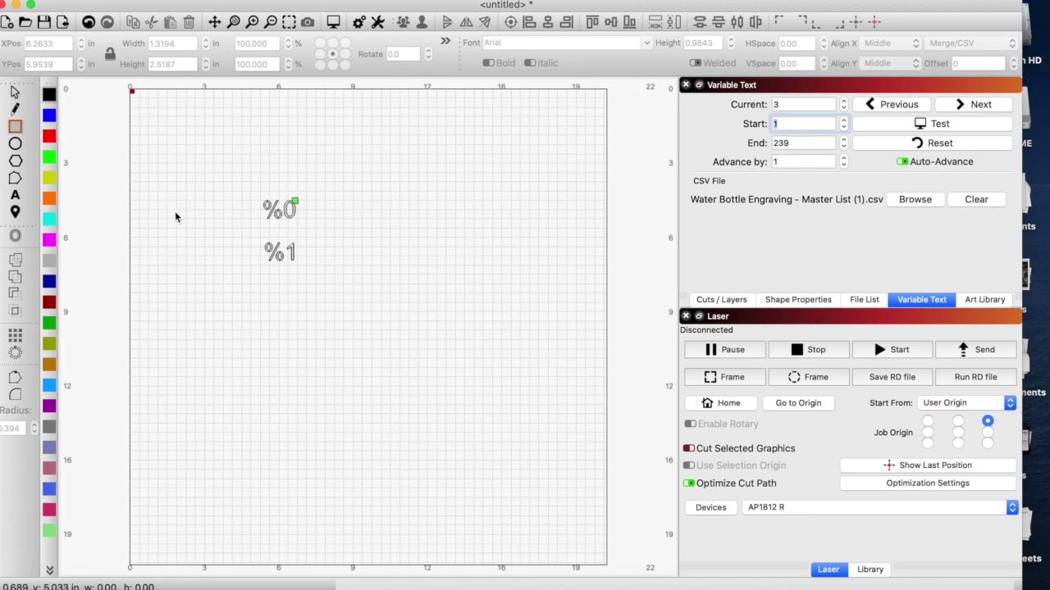
drag(200, 176, 442, 287)
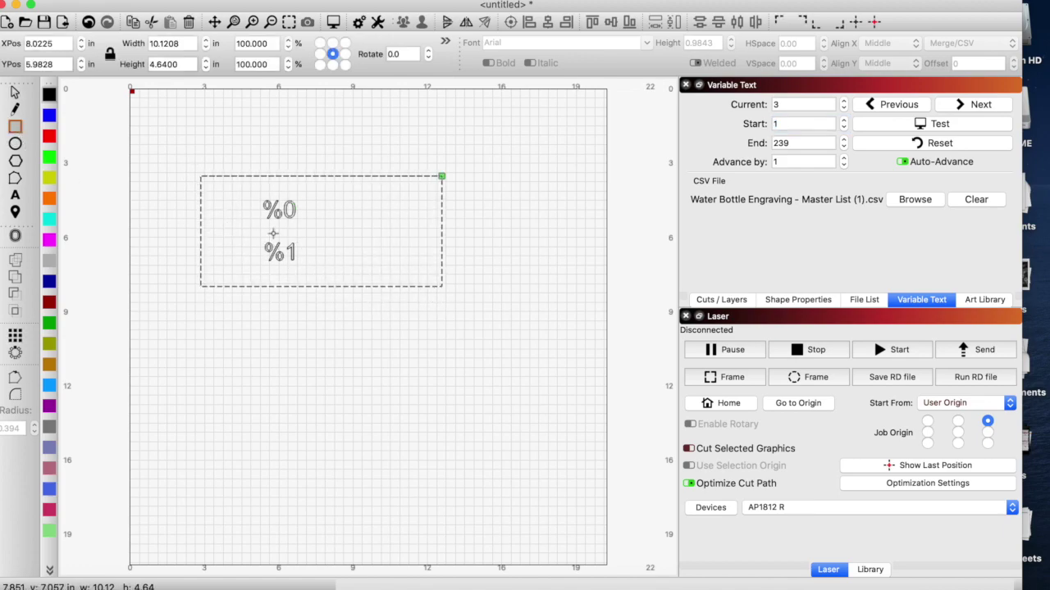
click(15, 91)
drag(368, 124, 241, 276)
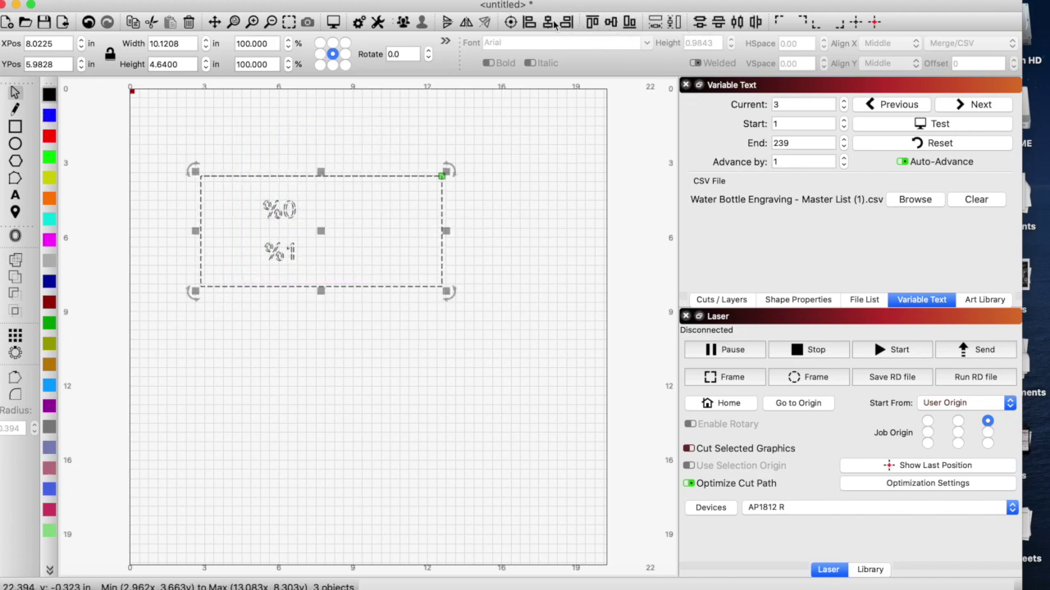
click(511, 22)
key(super+z)
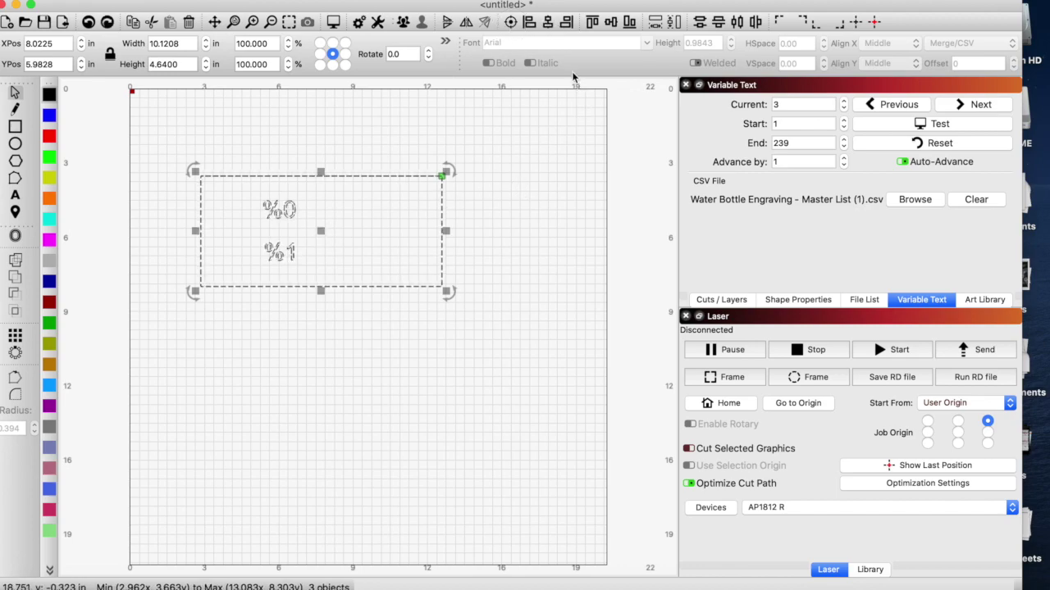
- Center the rectangle and text on each other horizontally and vertically
drag(342, 198, 238, 279)
click(530, 197)
drag(431, 127, 202, 333)
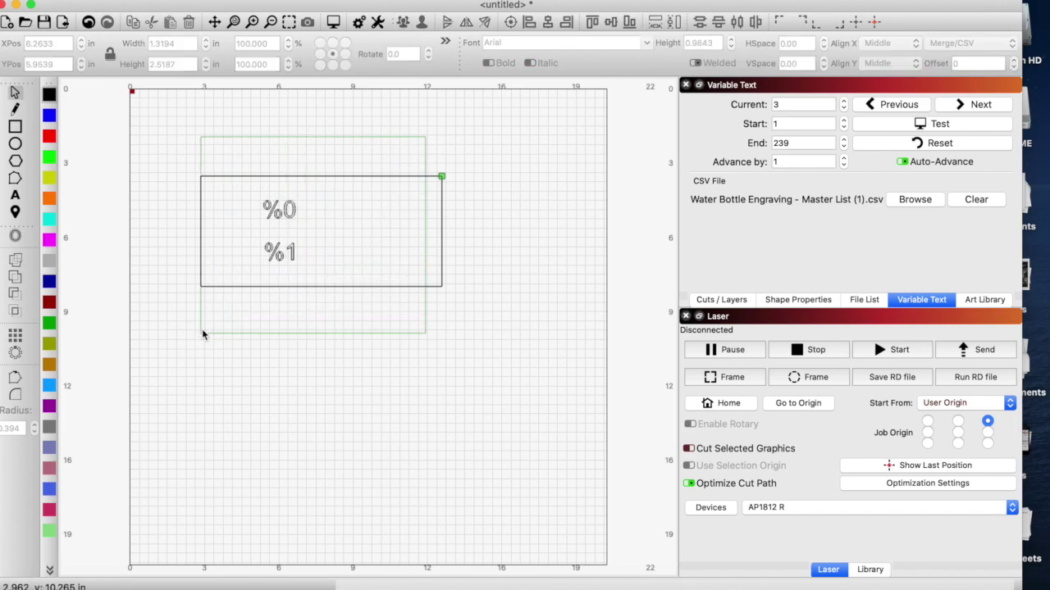
click(553, 24)
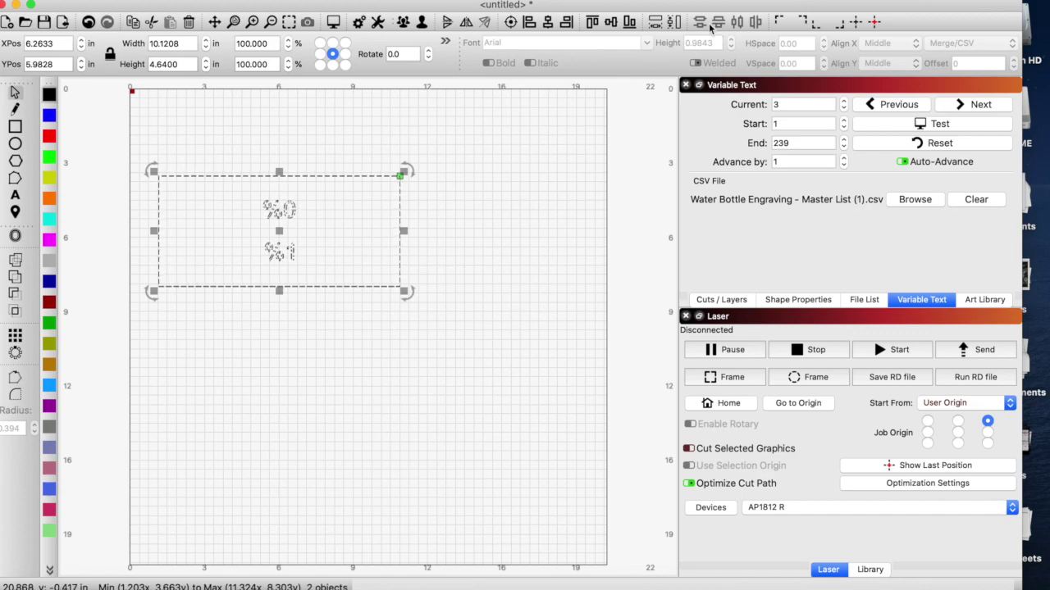
click(511, 25)
click(495, 284)
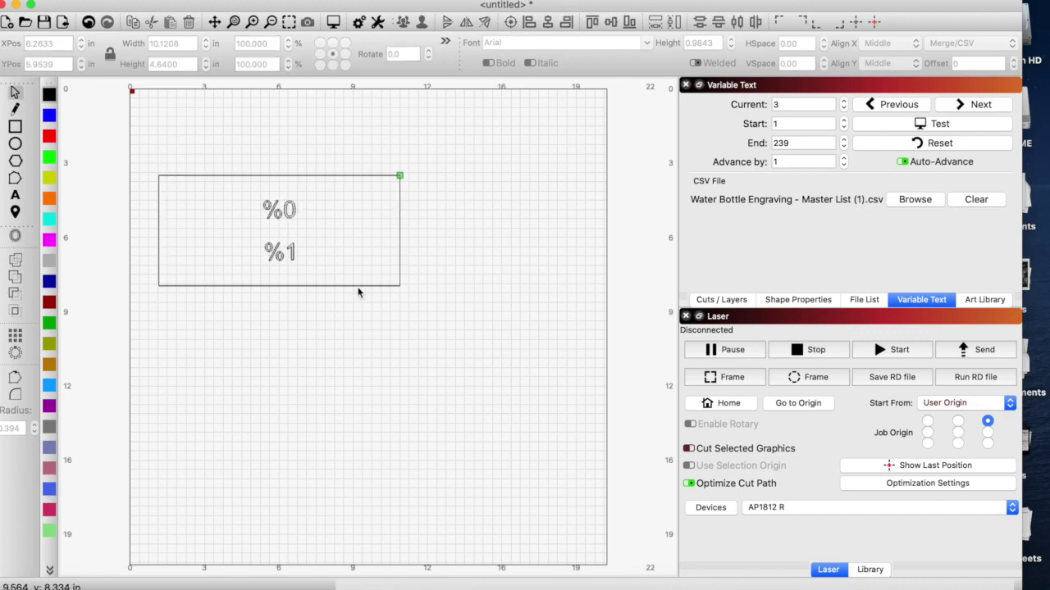
- Preview the third entry and shrink the badge to about 3.92 × 1.80 in
click(943, 125)
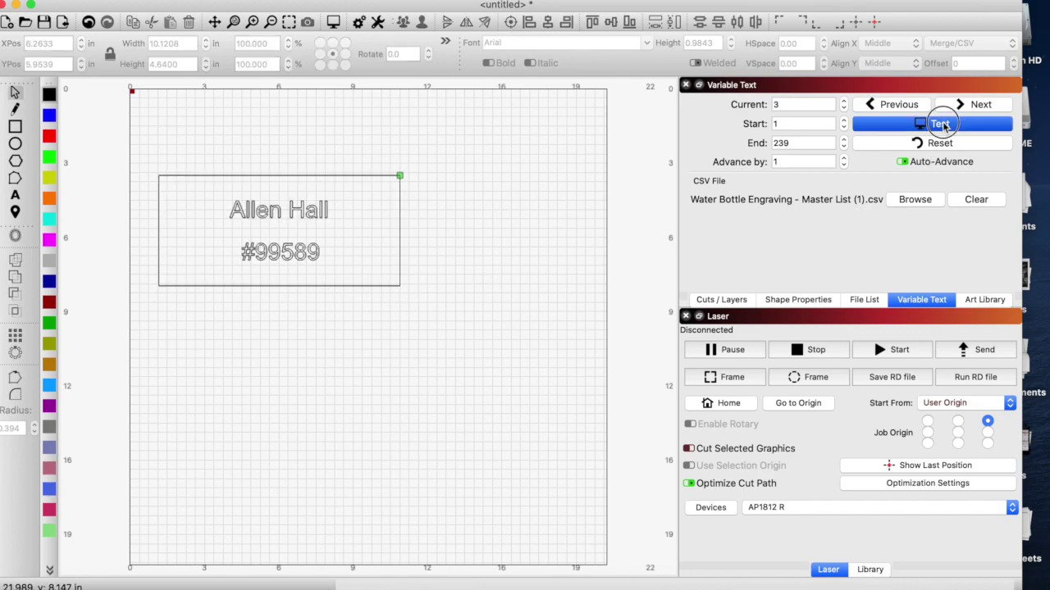
drag(509, 158, 92, 369)
drag(154, 292, 185, 415)
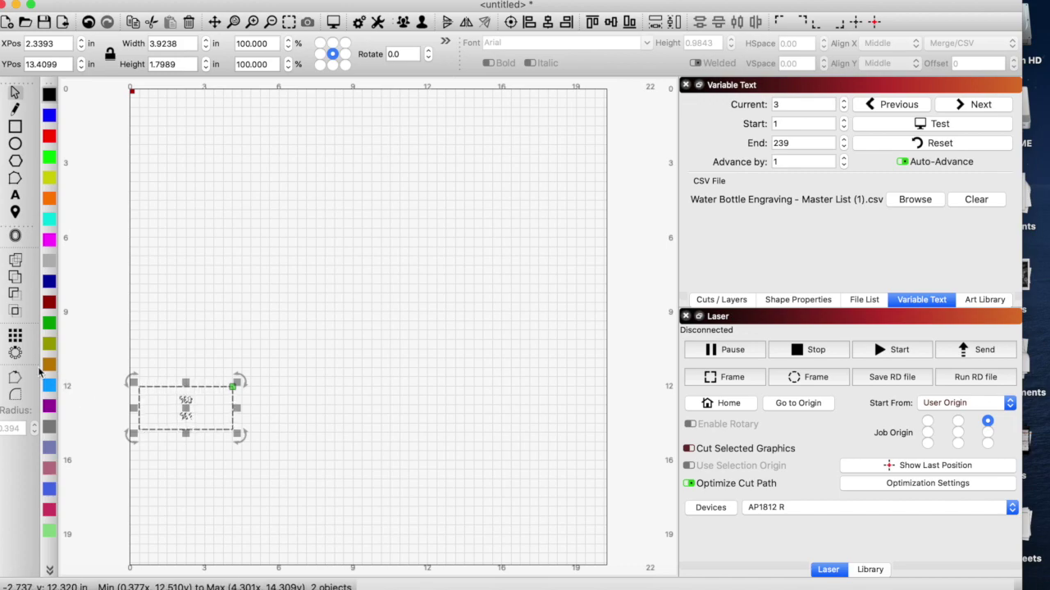
- Array the badge into 4 columns by 5 rows and preview CSV names across the grid
click(15, 338)
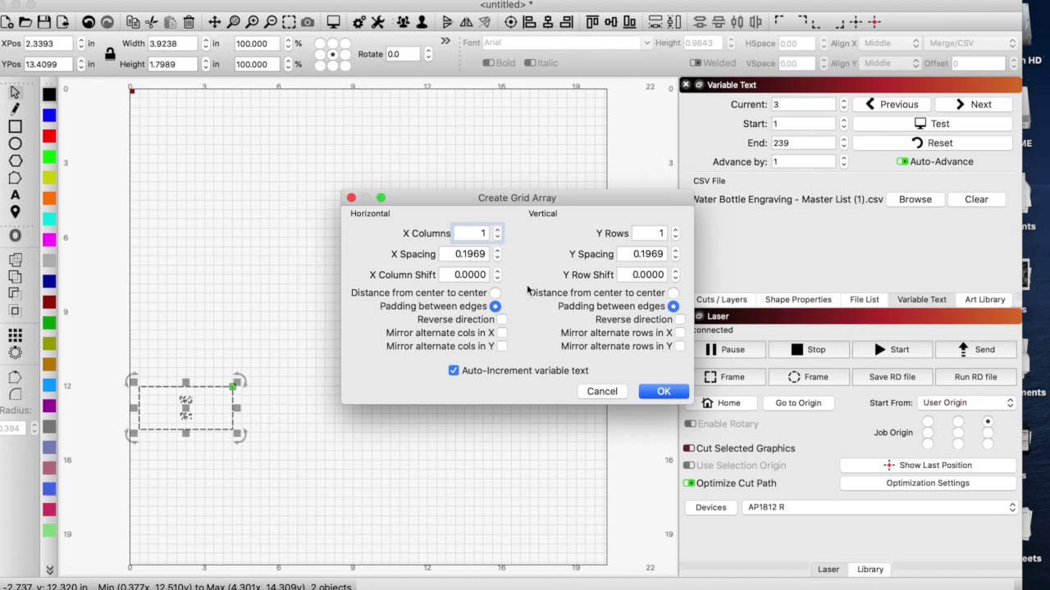
click(498, 230)
click(498, 229)
click(498, 230)
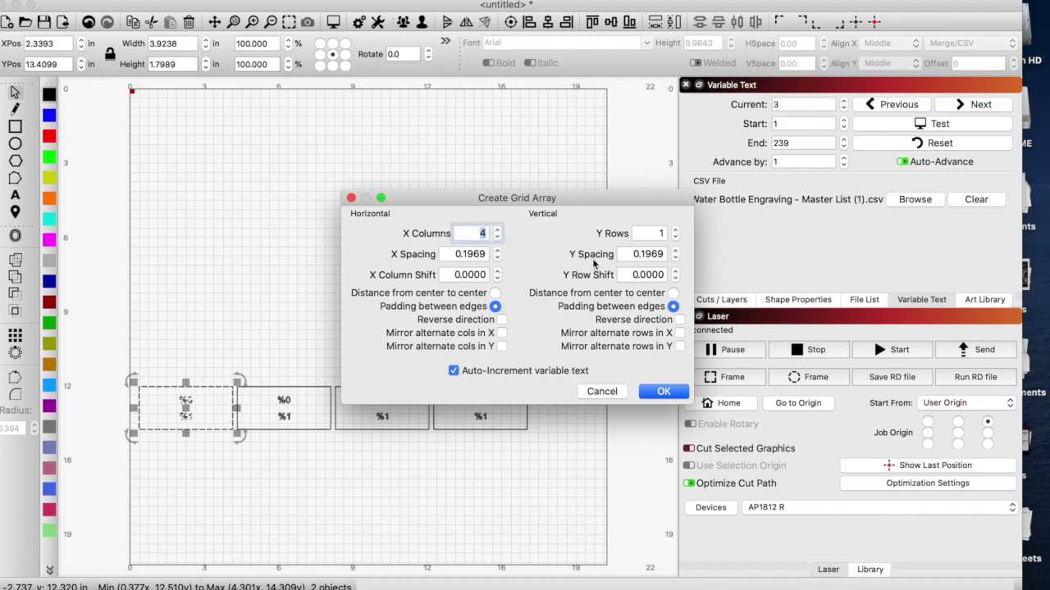
click(675, 229)
click(675, 230)
click(675, 232)
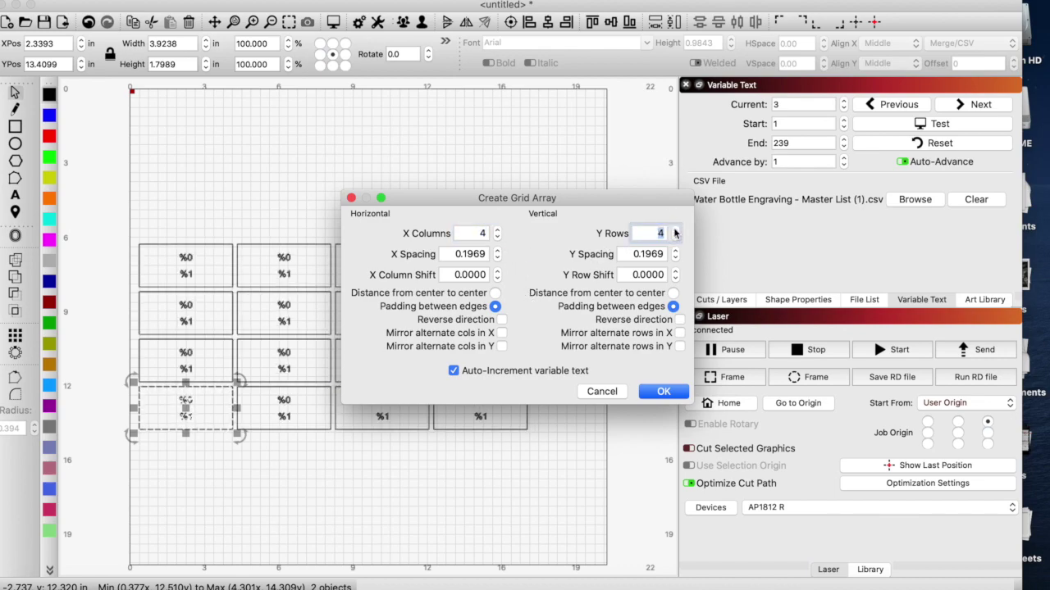
click(675, 232)
click(664, 392)
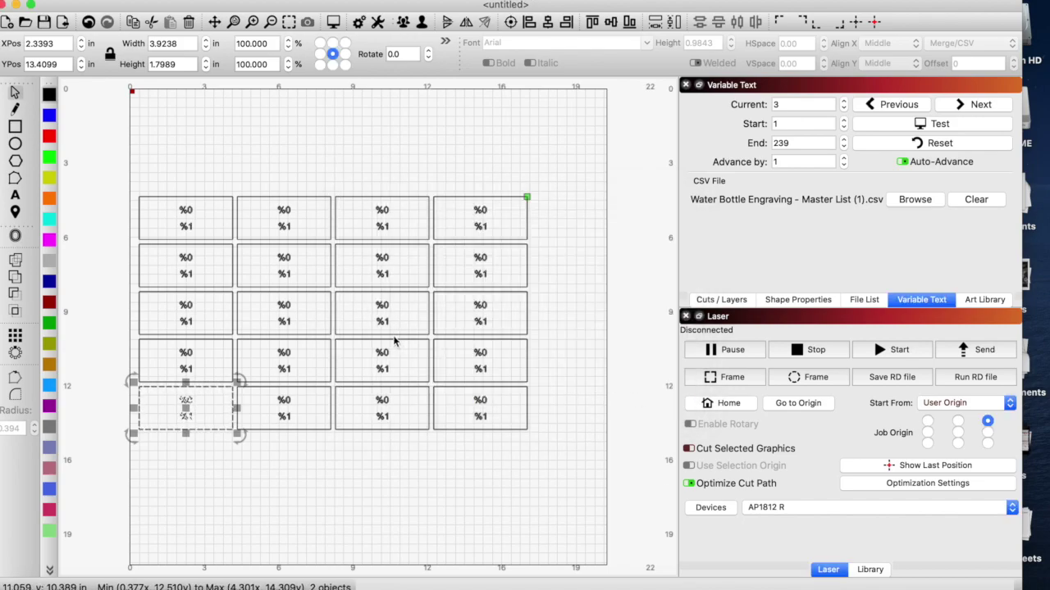
click(956, 124)
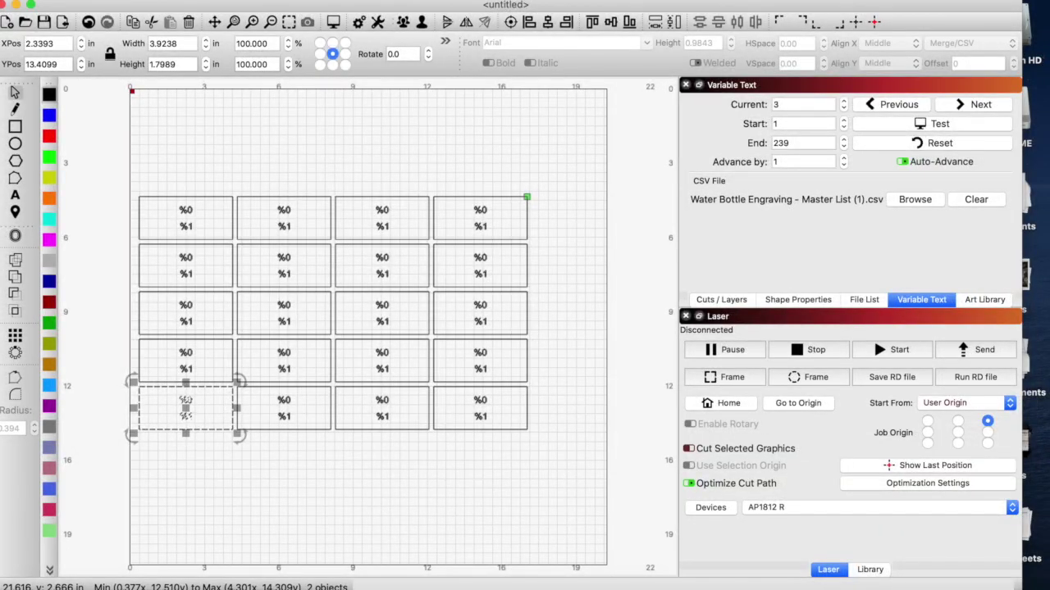
- Delete badge columns two to four and the top four badges, keeping the bottom-left one
drag(567, 175, 522, 336)
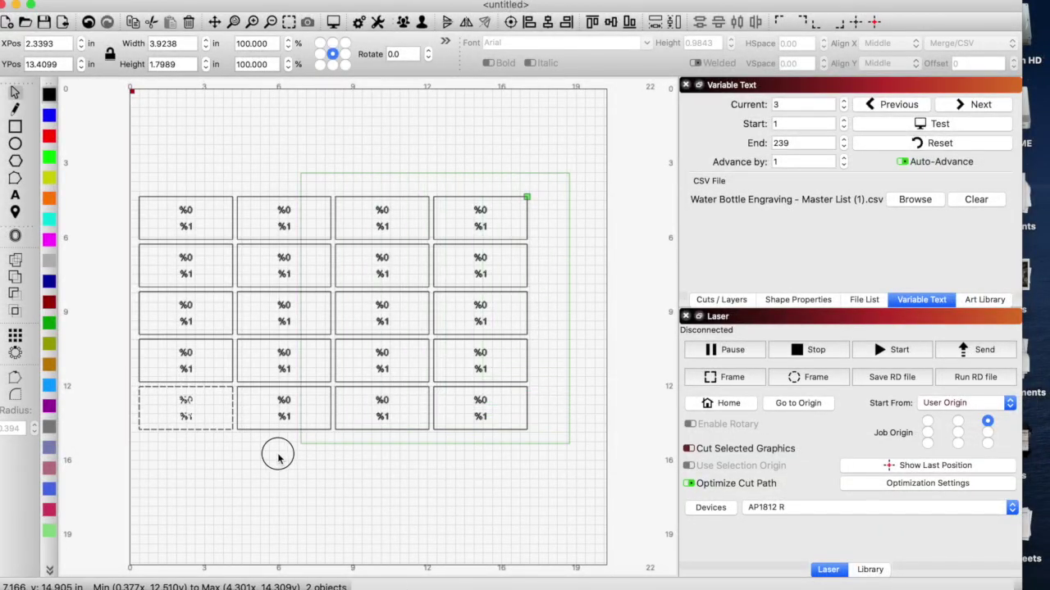
drag(278, 458, 255, 462)
key(Delete)
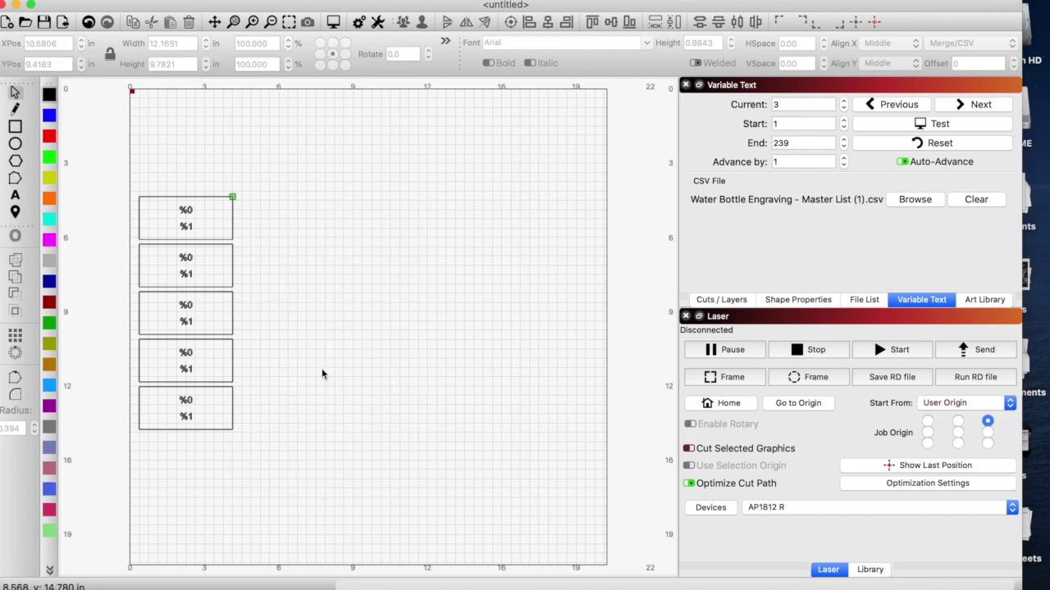
drag(287, 176, 122, 385)
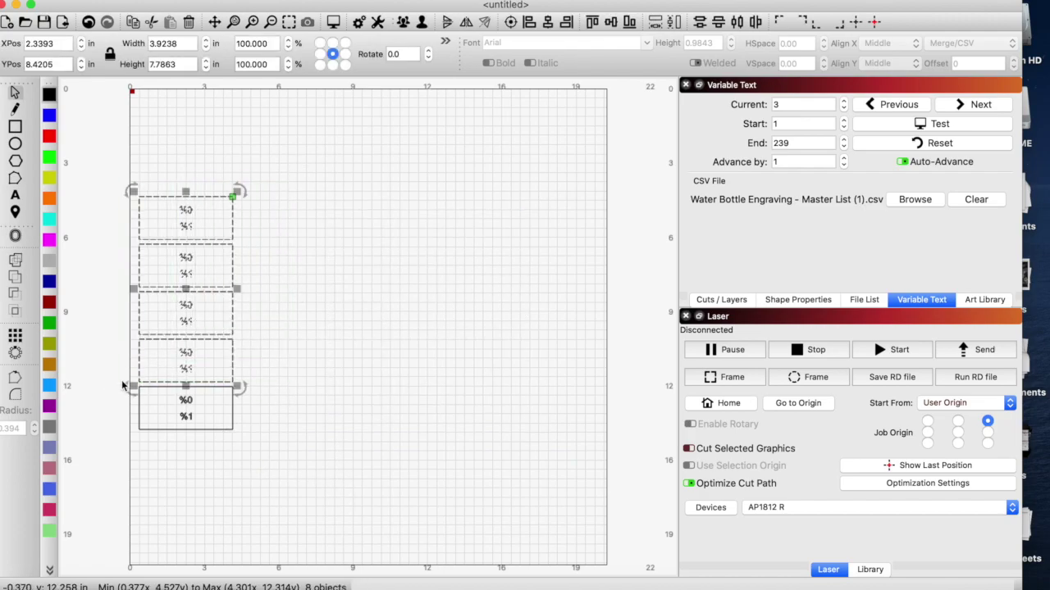
key(Delete)
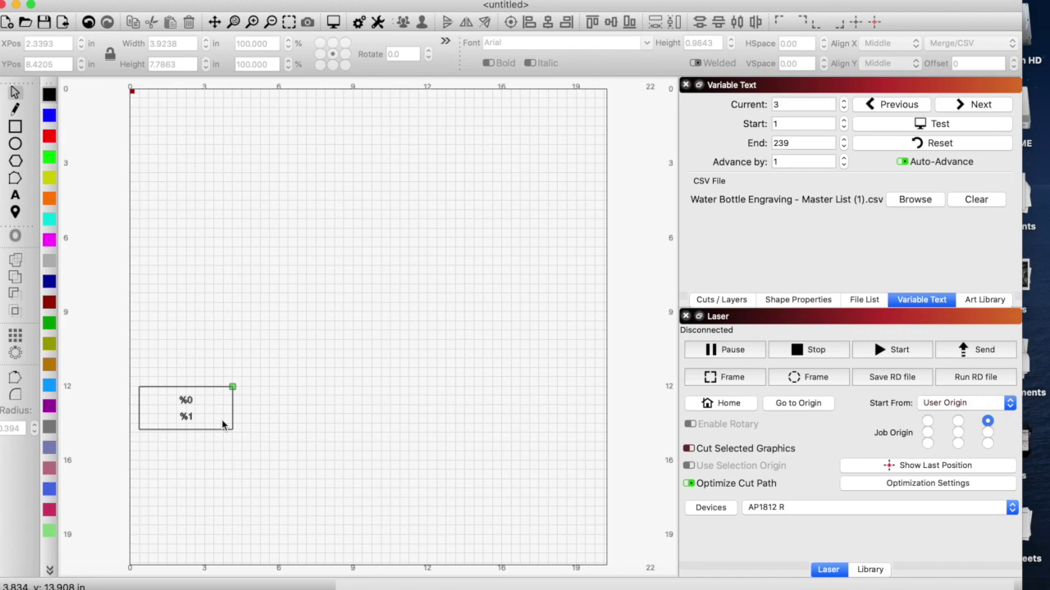